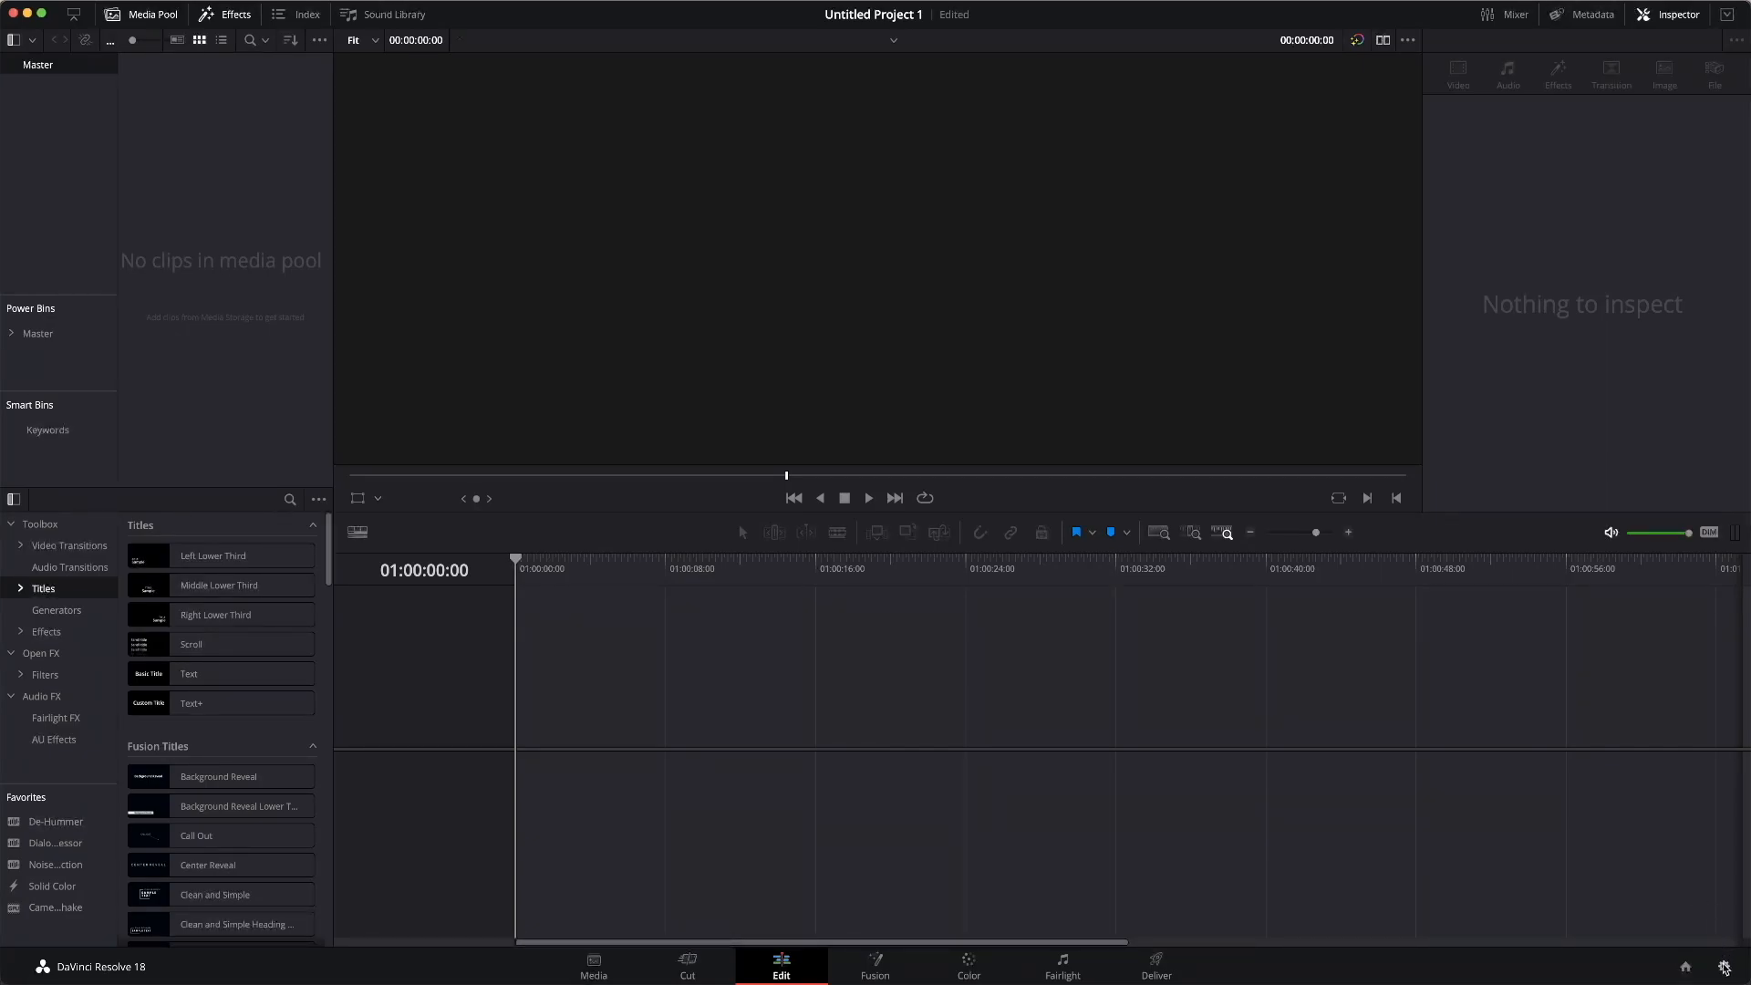
# Step: Open the project settings and switch vertical resolution on and back off for the 1920 x 1080 HD timeline format
pyautogui.click(1724, 967)
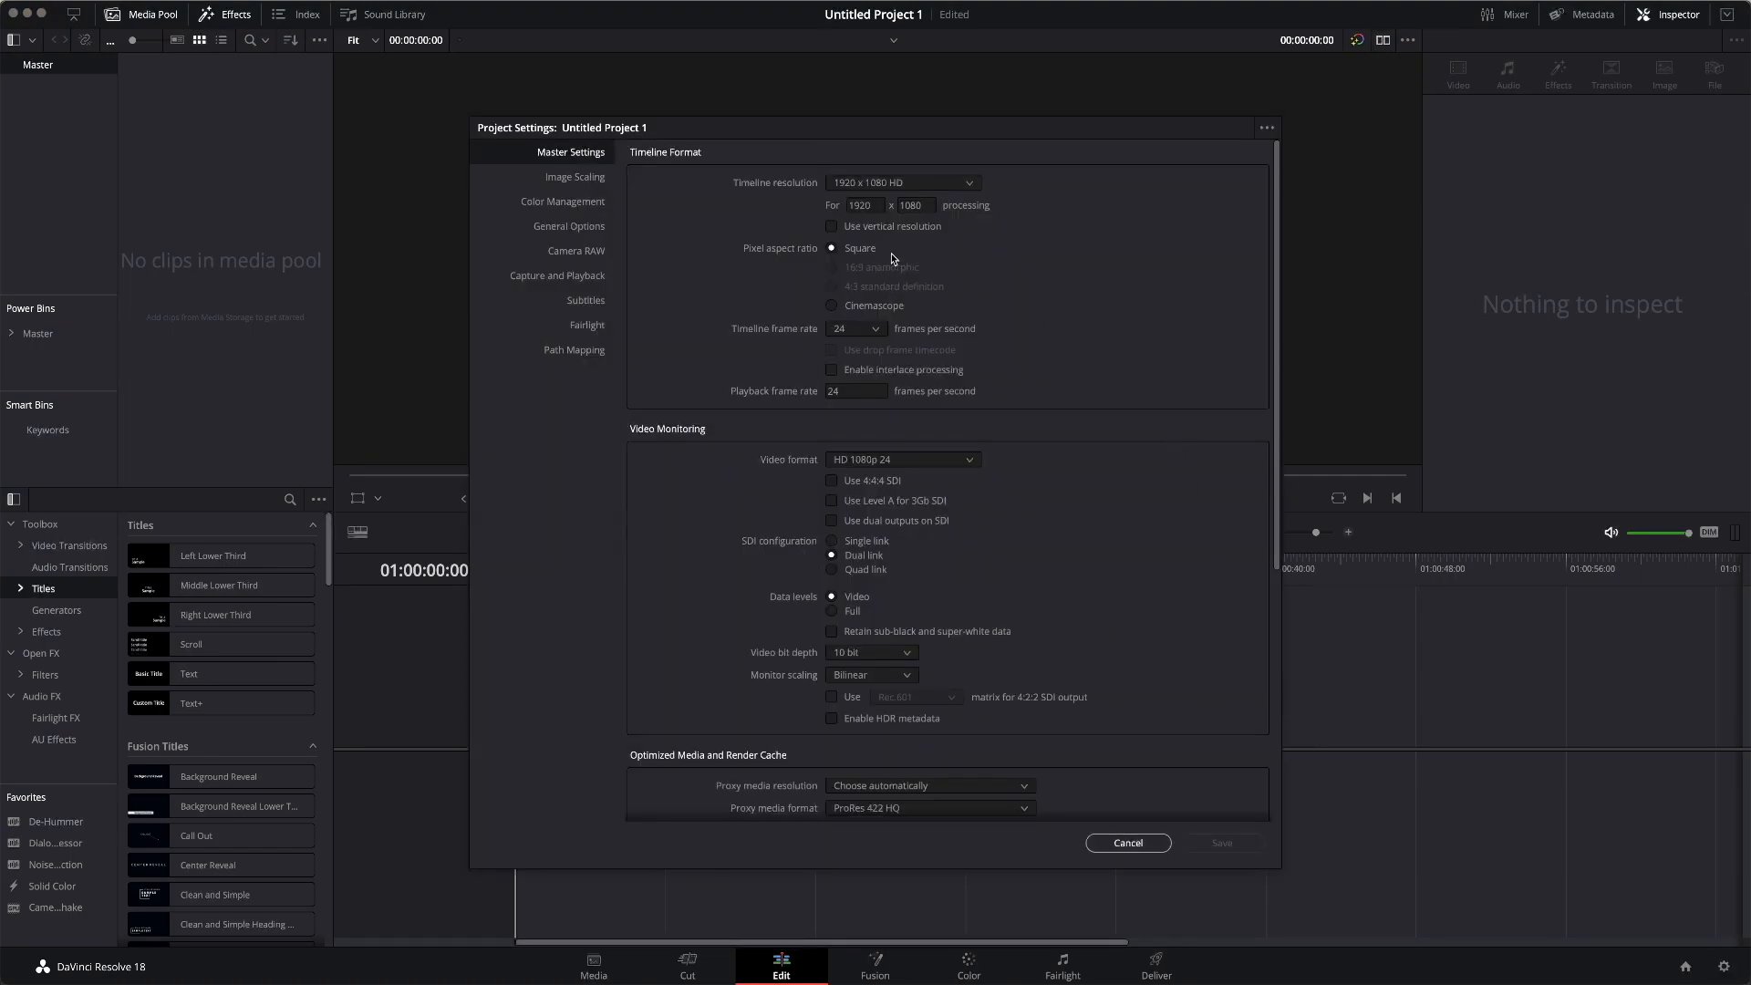
pyautogui.click(832, 227)
pyautogui.click(832, 227)
# Step: Try the 3840 x 2160 Ultra HD timeline resolution, switching vertical resolution on and back off
pyautogui.click(862, 185)
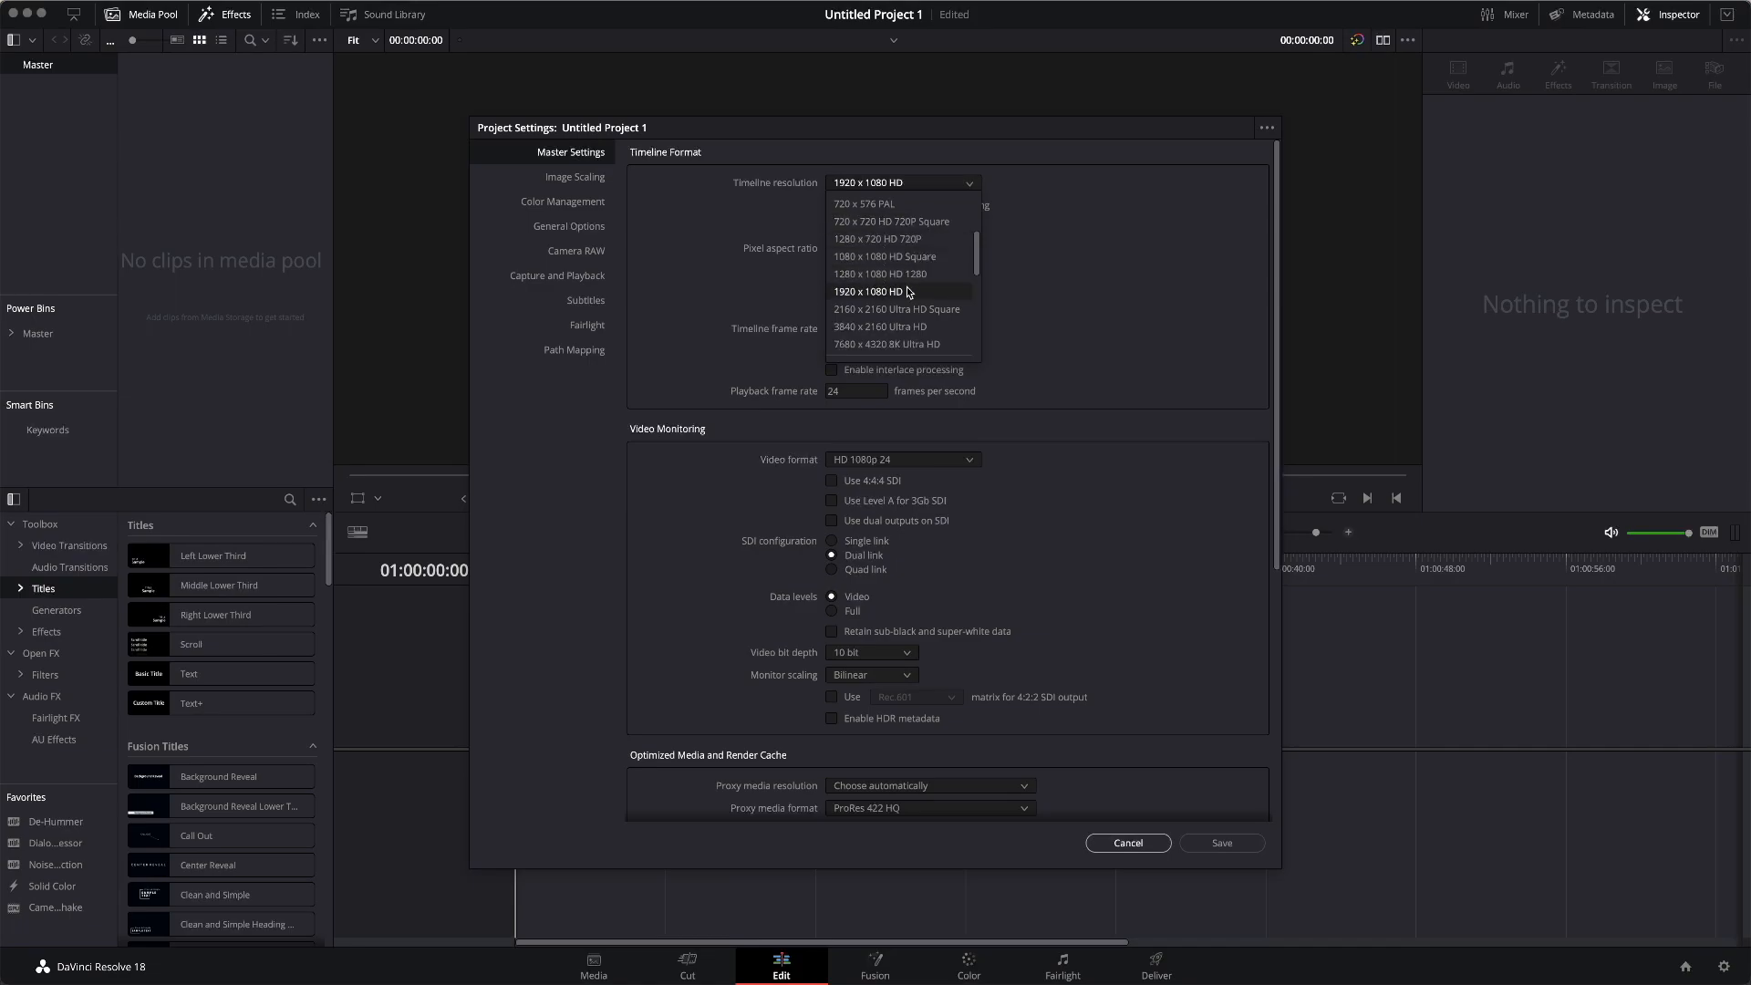
pyautogui.click(915, 326)
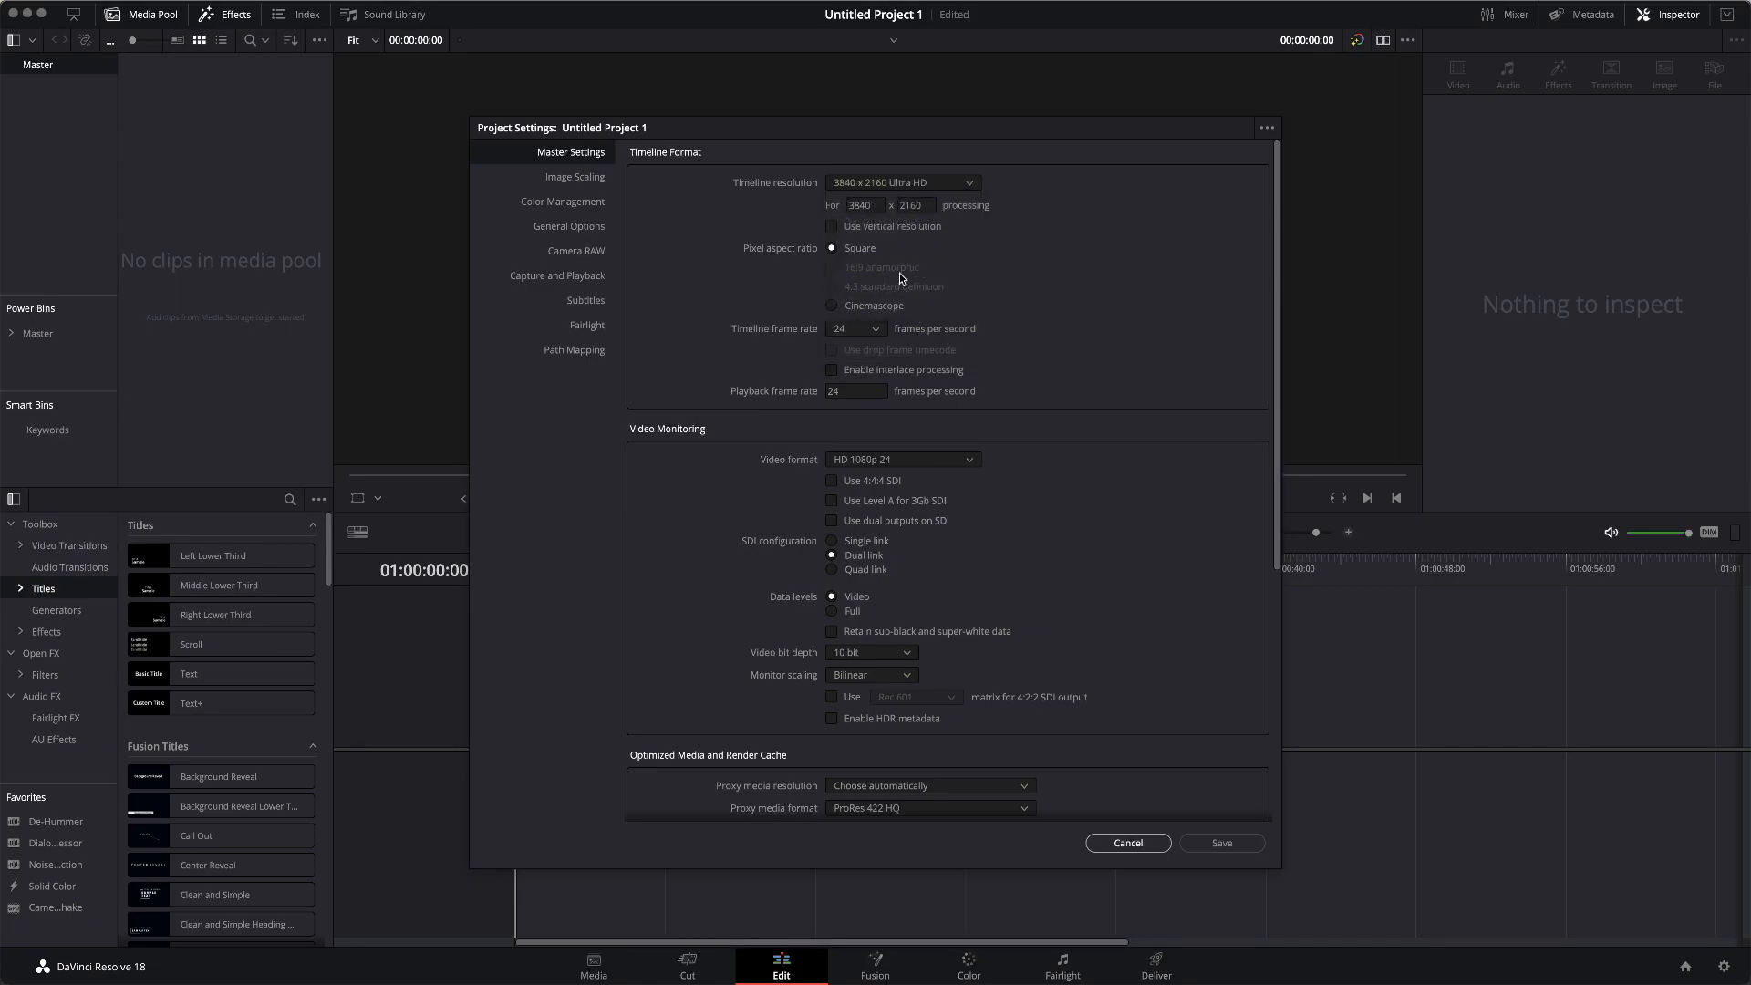
pyautogui.click(833, 228)
pyautogui.click(833, 228)
# Step: Try the 7680 x 4320 8K Ultra HD timeline resolution, switching vertical resolution on and back off
pyautogui.click(860, 183)
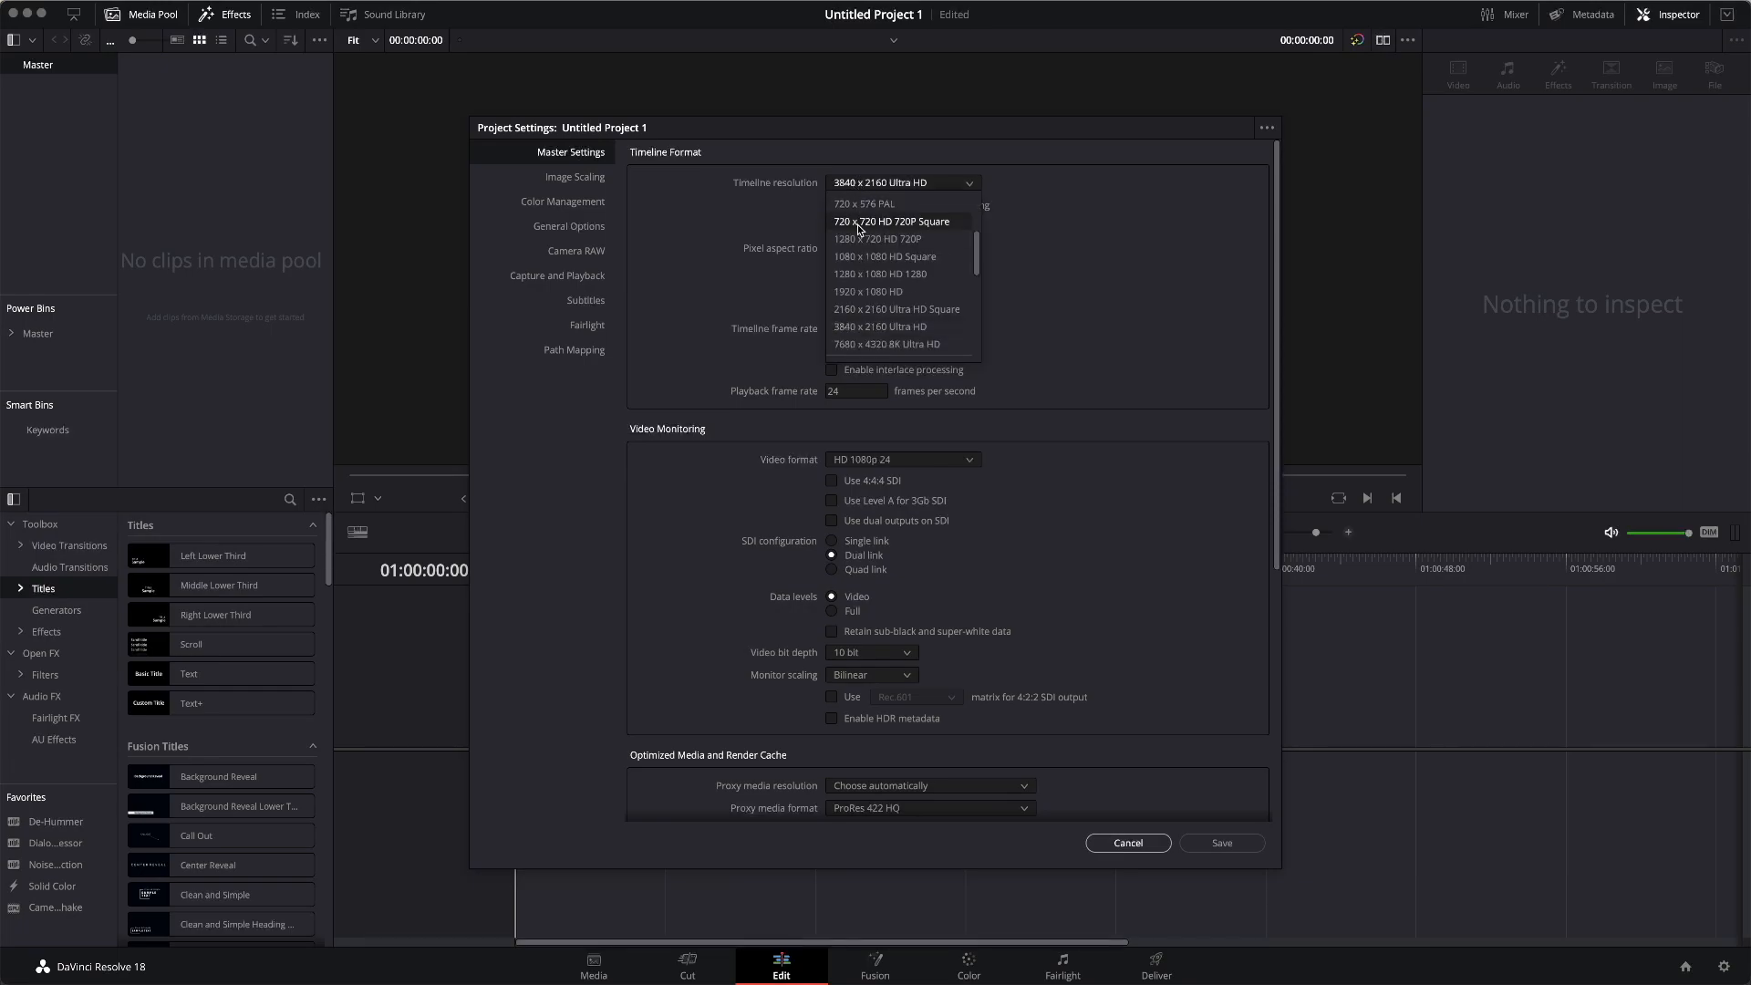
pyautogui.click(909, 344)
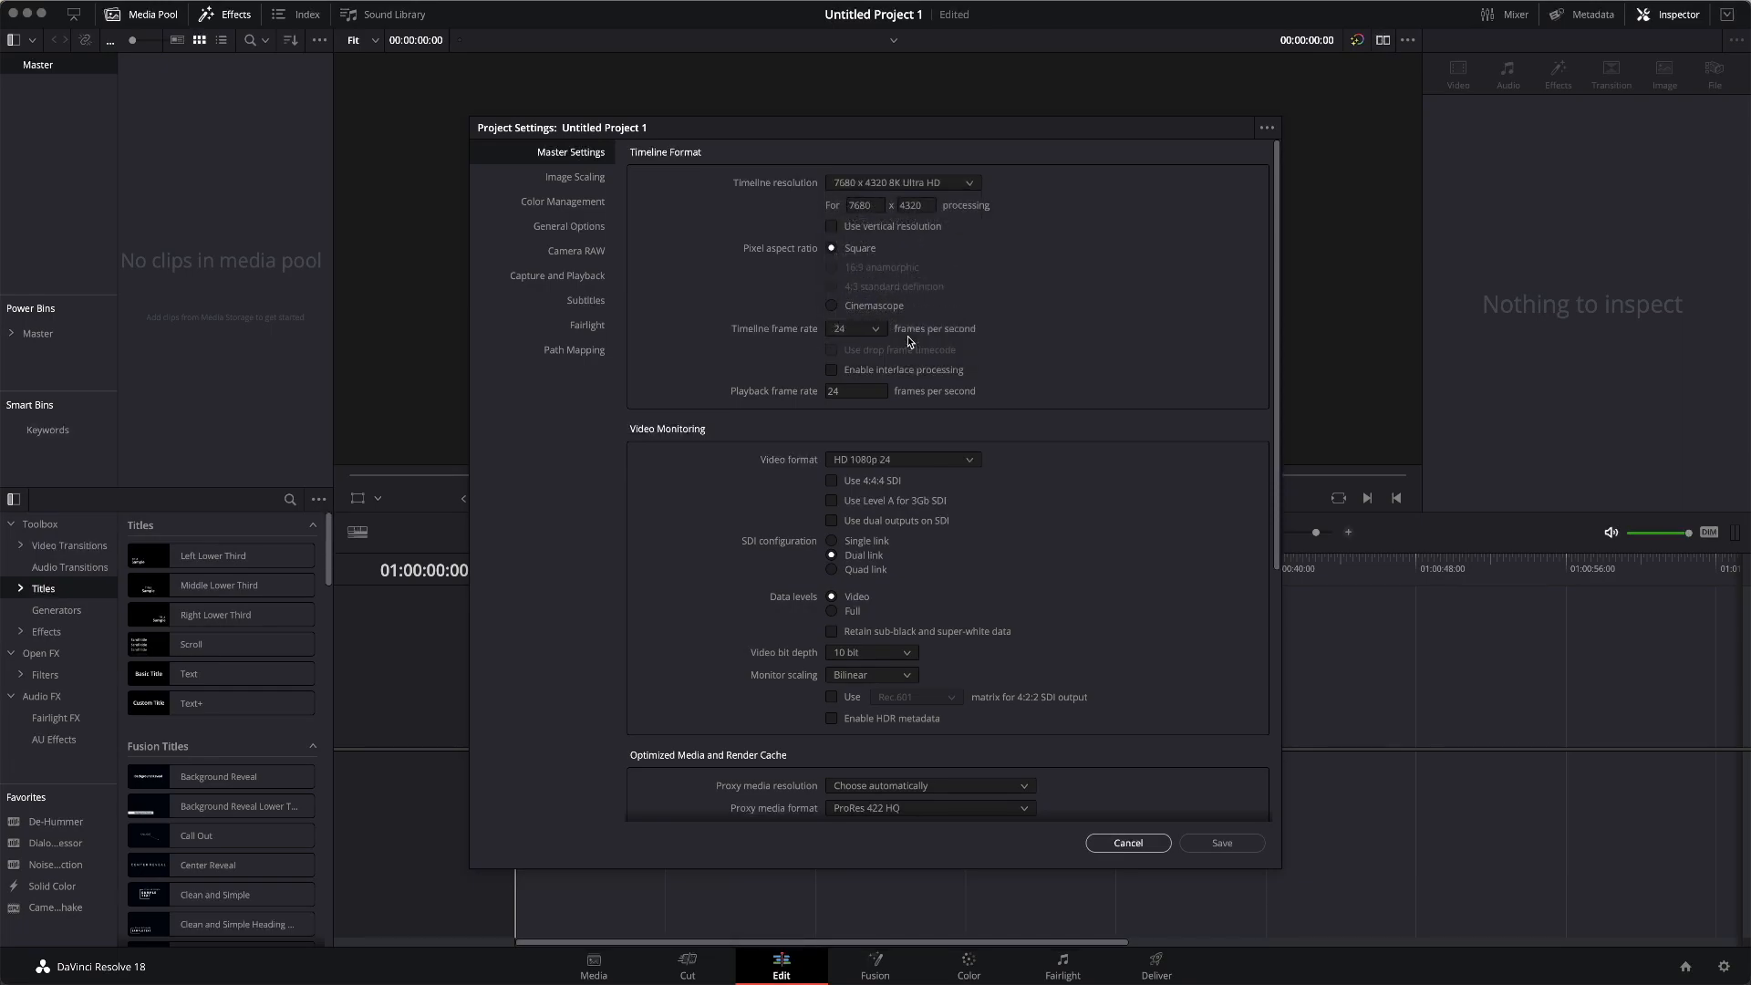
pyautogui.click(835, 227)
pyautogui.click(835, 227)
# Step: Set the timeline to 1080 x 1920 HD with vertical resolution enabled and save the project settings
pyautogui.click(861, 187)
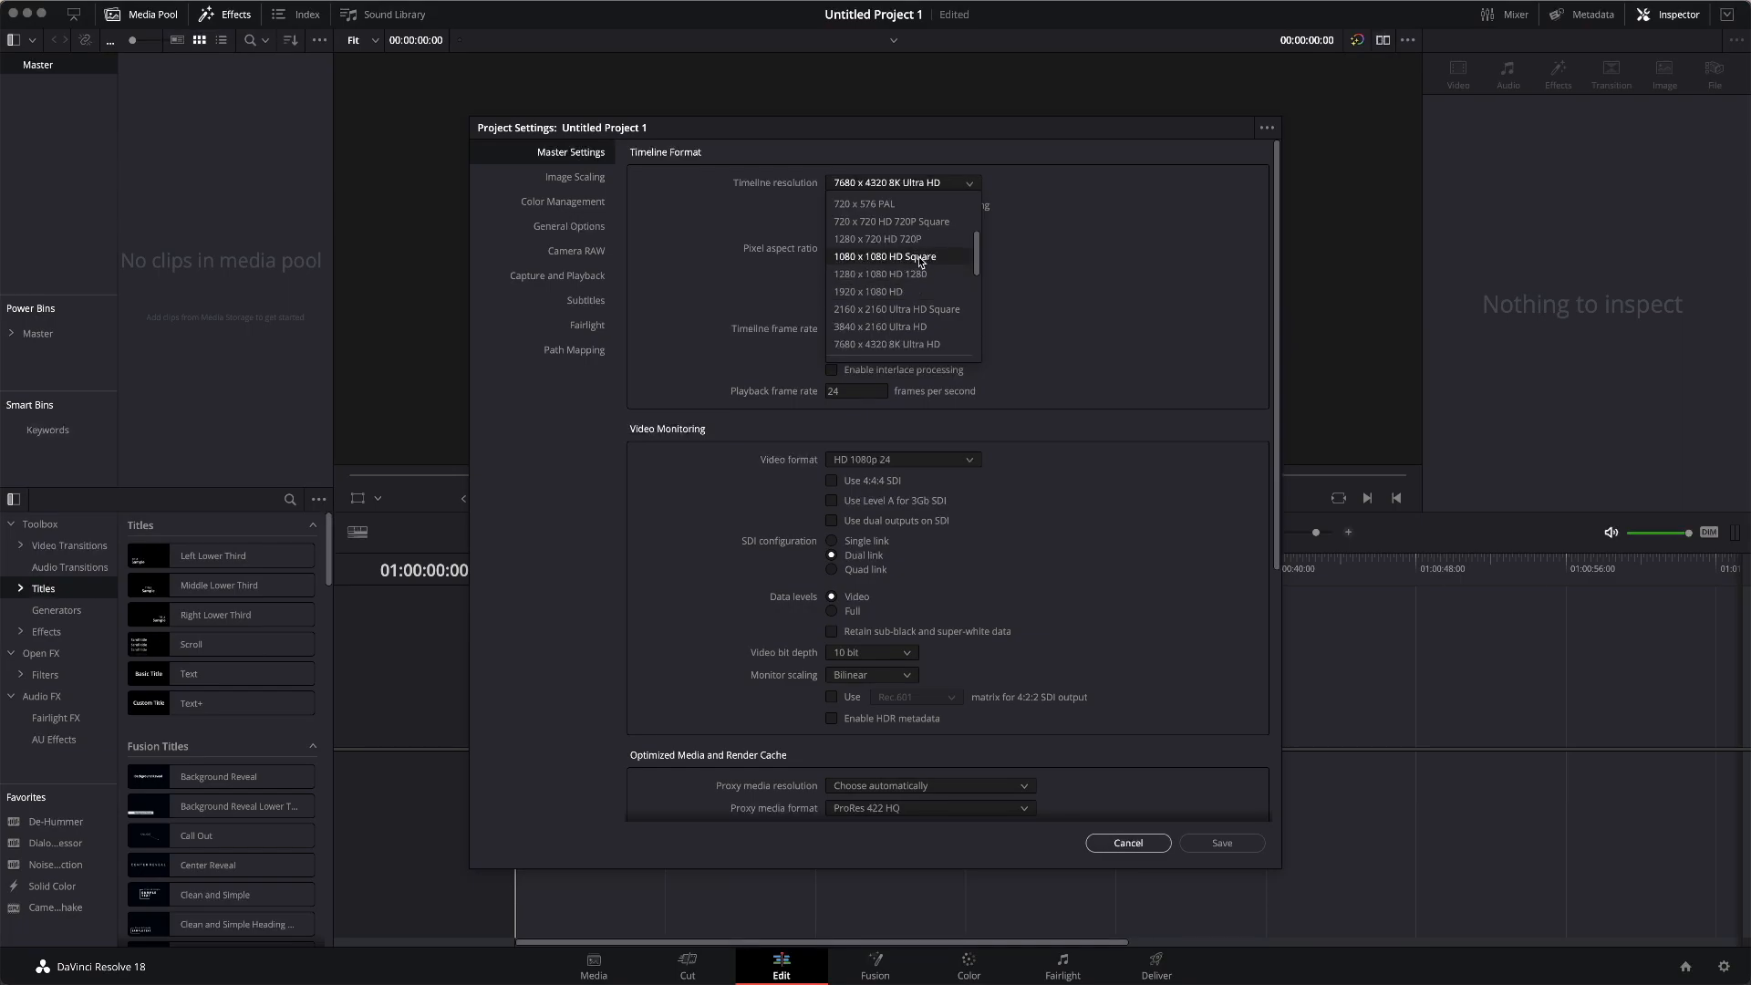
pyautogui.scroll(1, 899, 294)
pyautogui.click(895, 310)
pyautogui.click(833, 226)
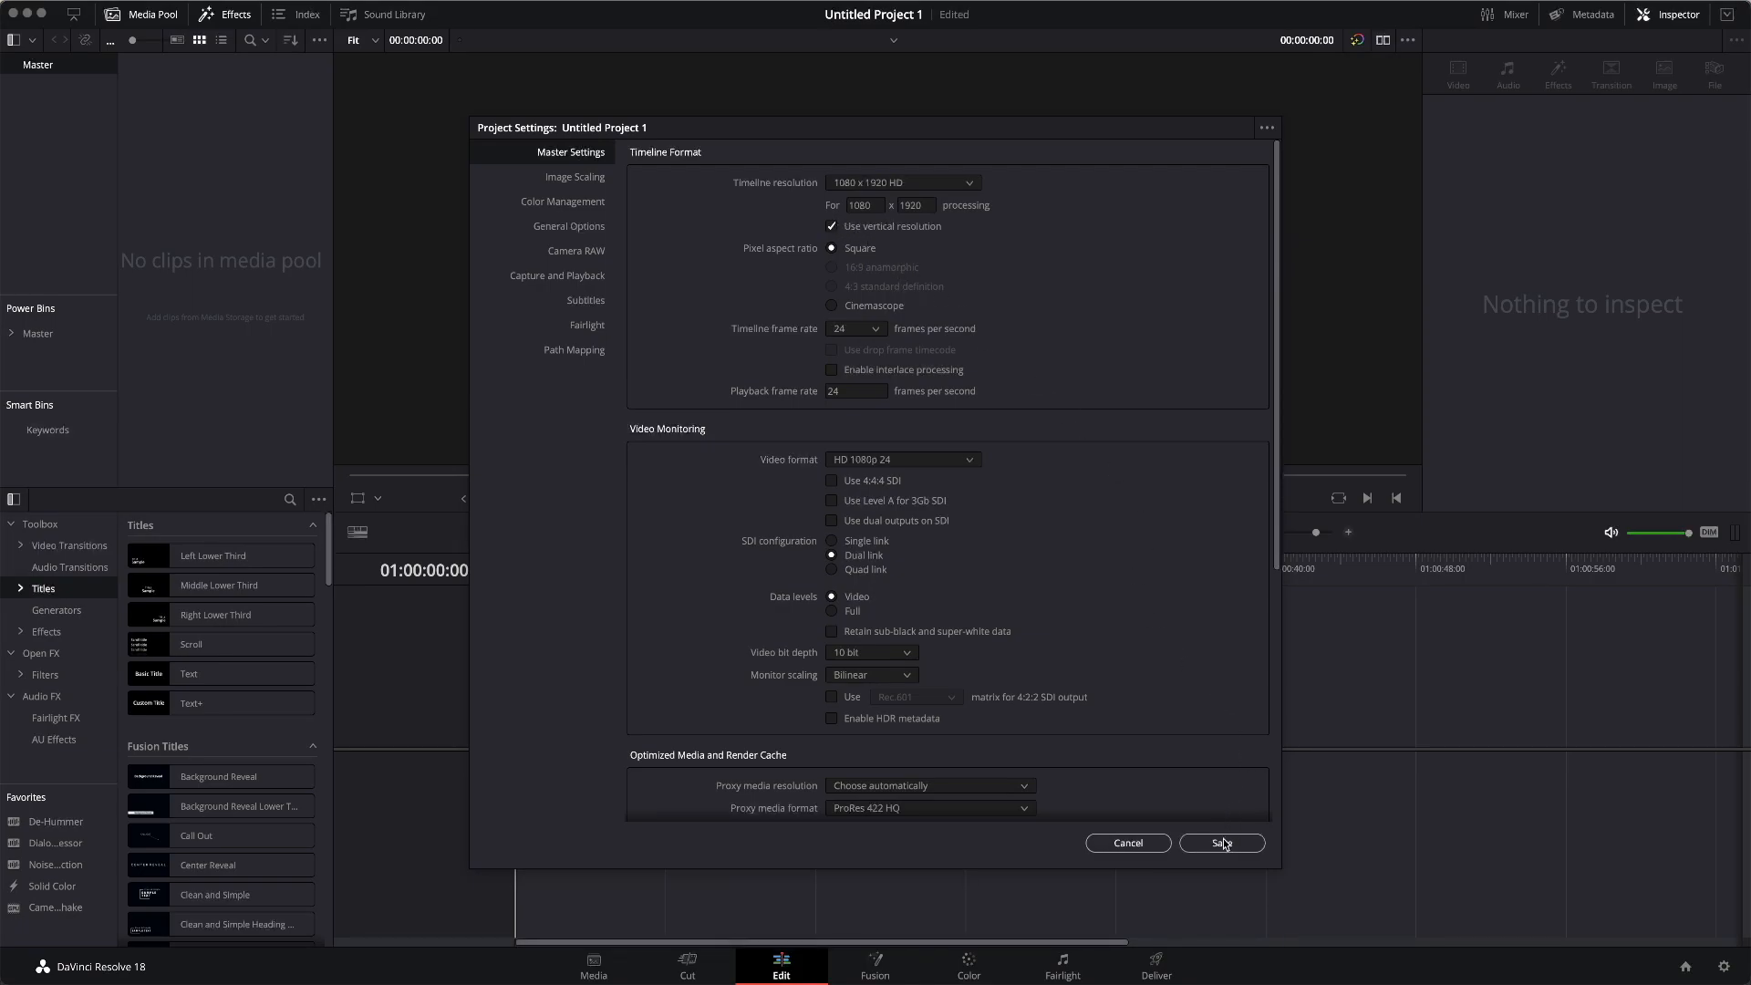
pyautogui.click(1225, 841)
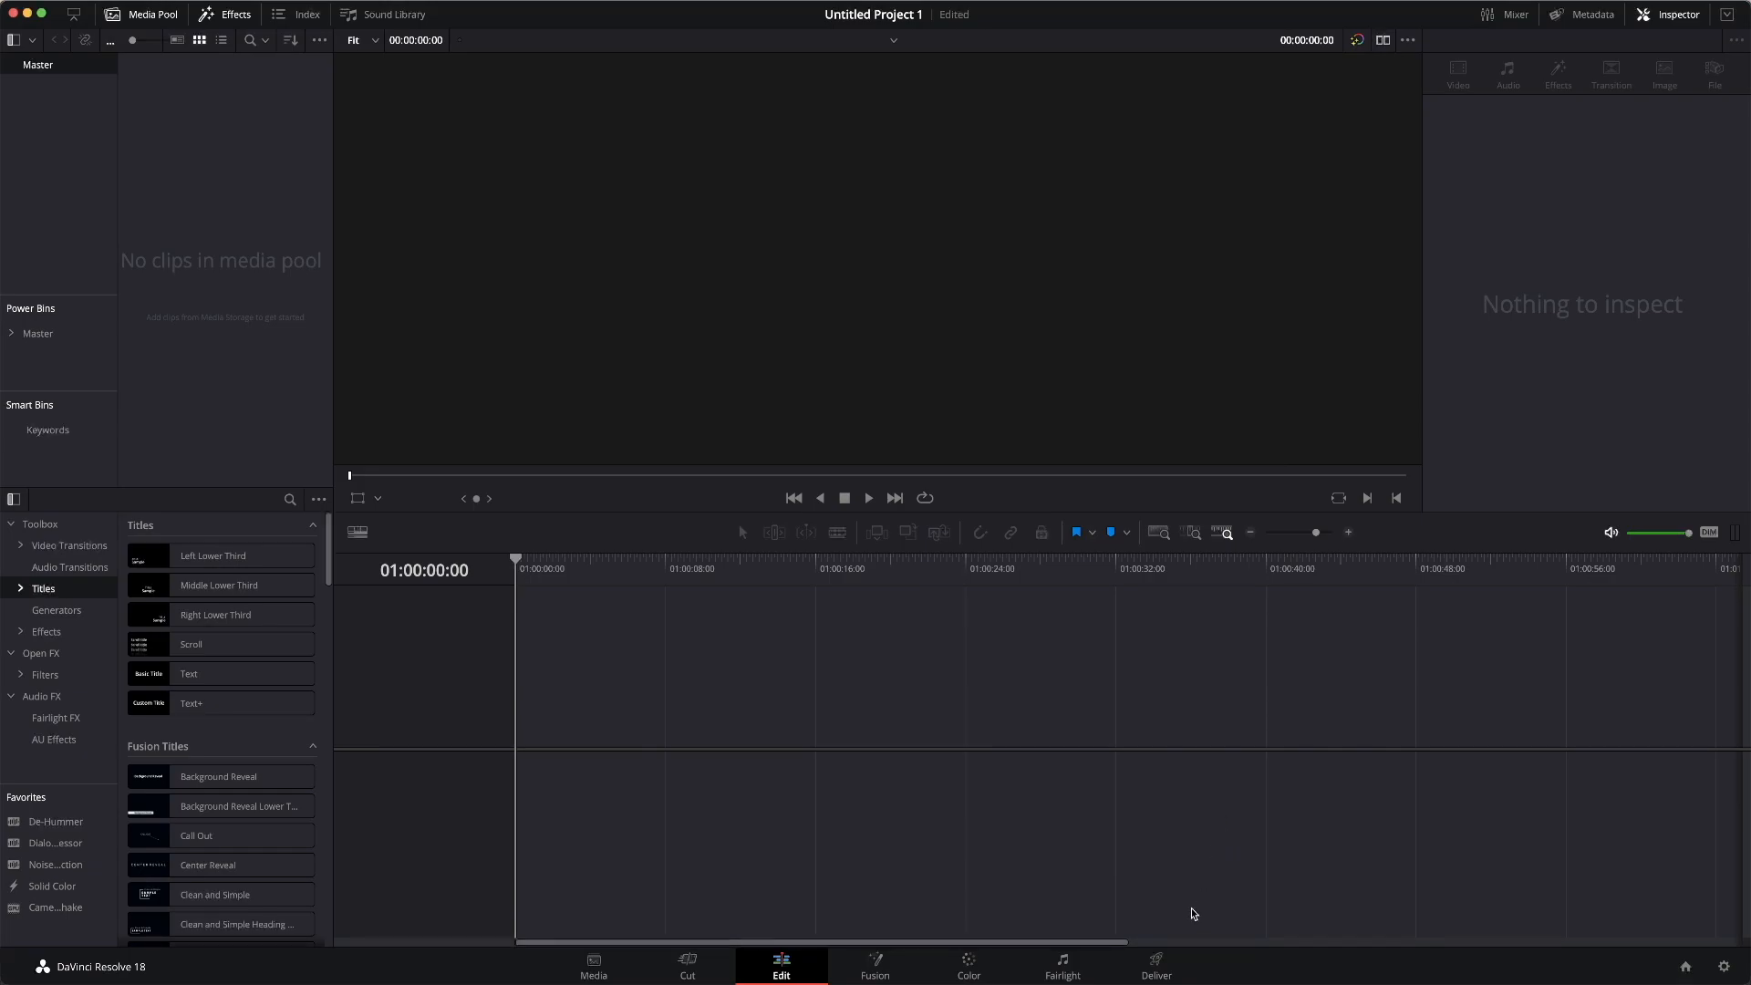
# Step: Go to the Deliver page and check the custom export's resolution, switching vertical resolution off and back on
pyautogui.click(1156, 963)
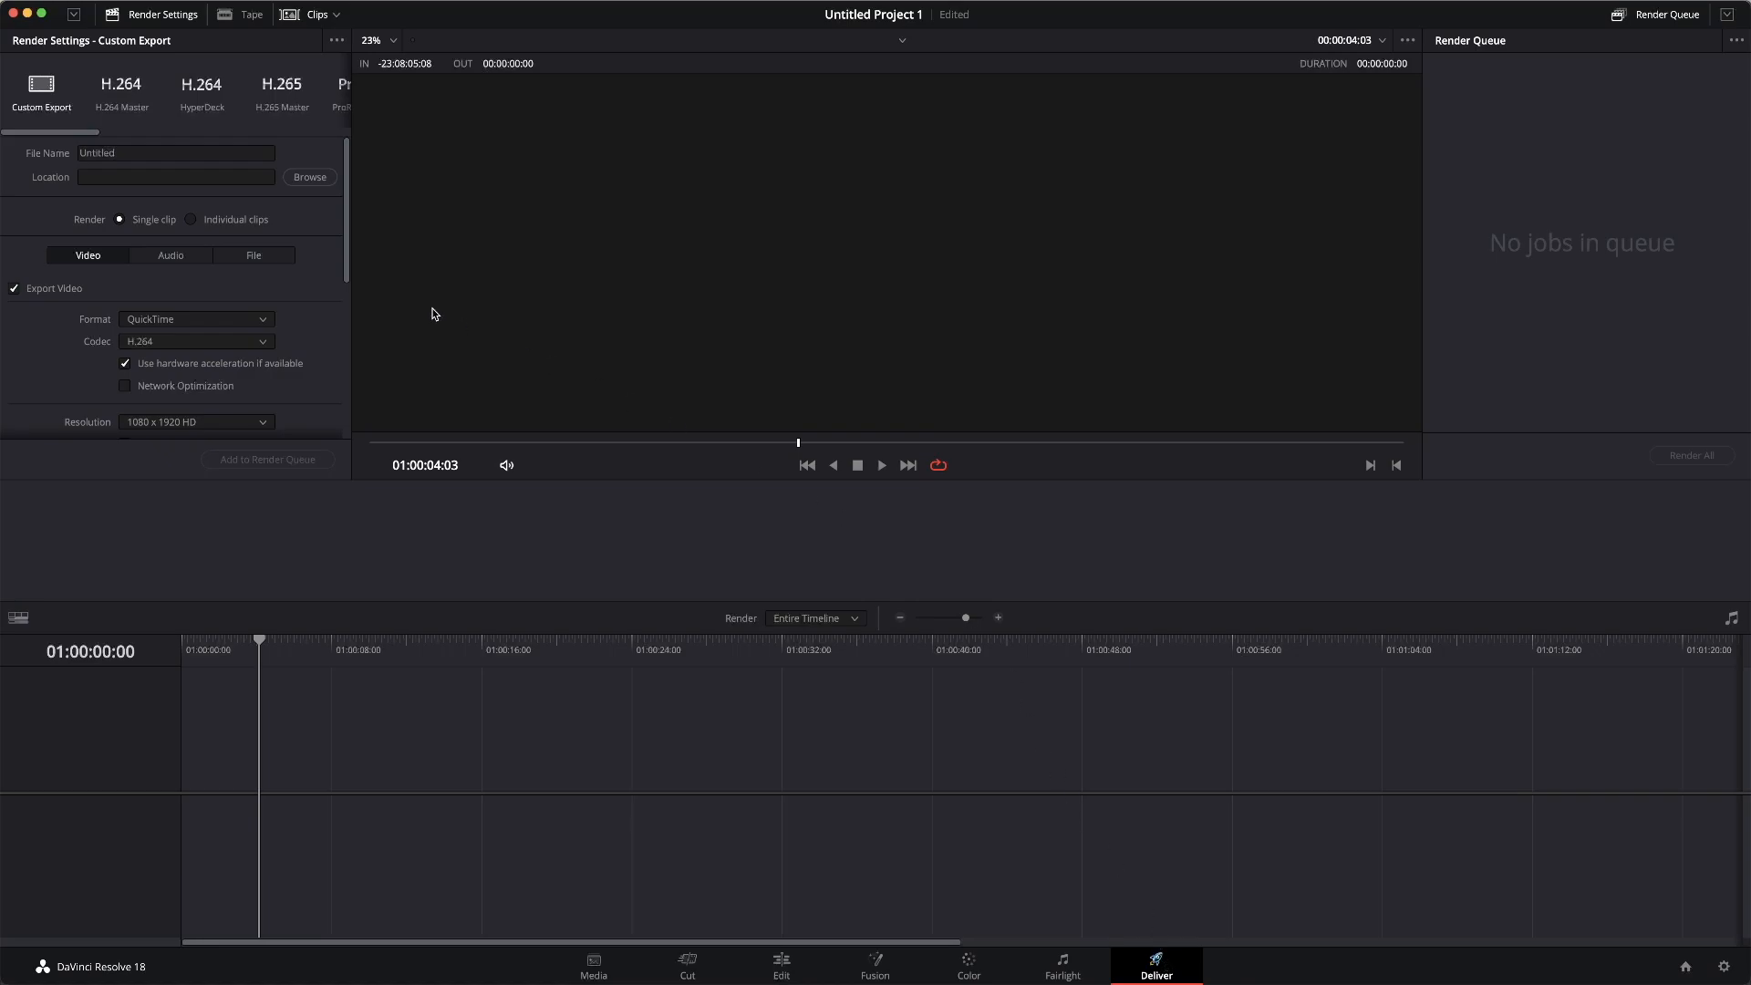
pyautogui.moveTo(41, 131)
pyautogui.mouseDown()
pyautogui.moveTo(321, 114)
pyautogui.moveTo(11, 149)
pyautogui.mouseUp()
pyautogui.scroll(-2, 57, 173)
pyautogui.scroll(2, 57, 173)
pyautogui.scroll(-2, 214, 295)
pyautogui.scroll(-1, 215, 295)
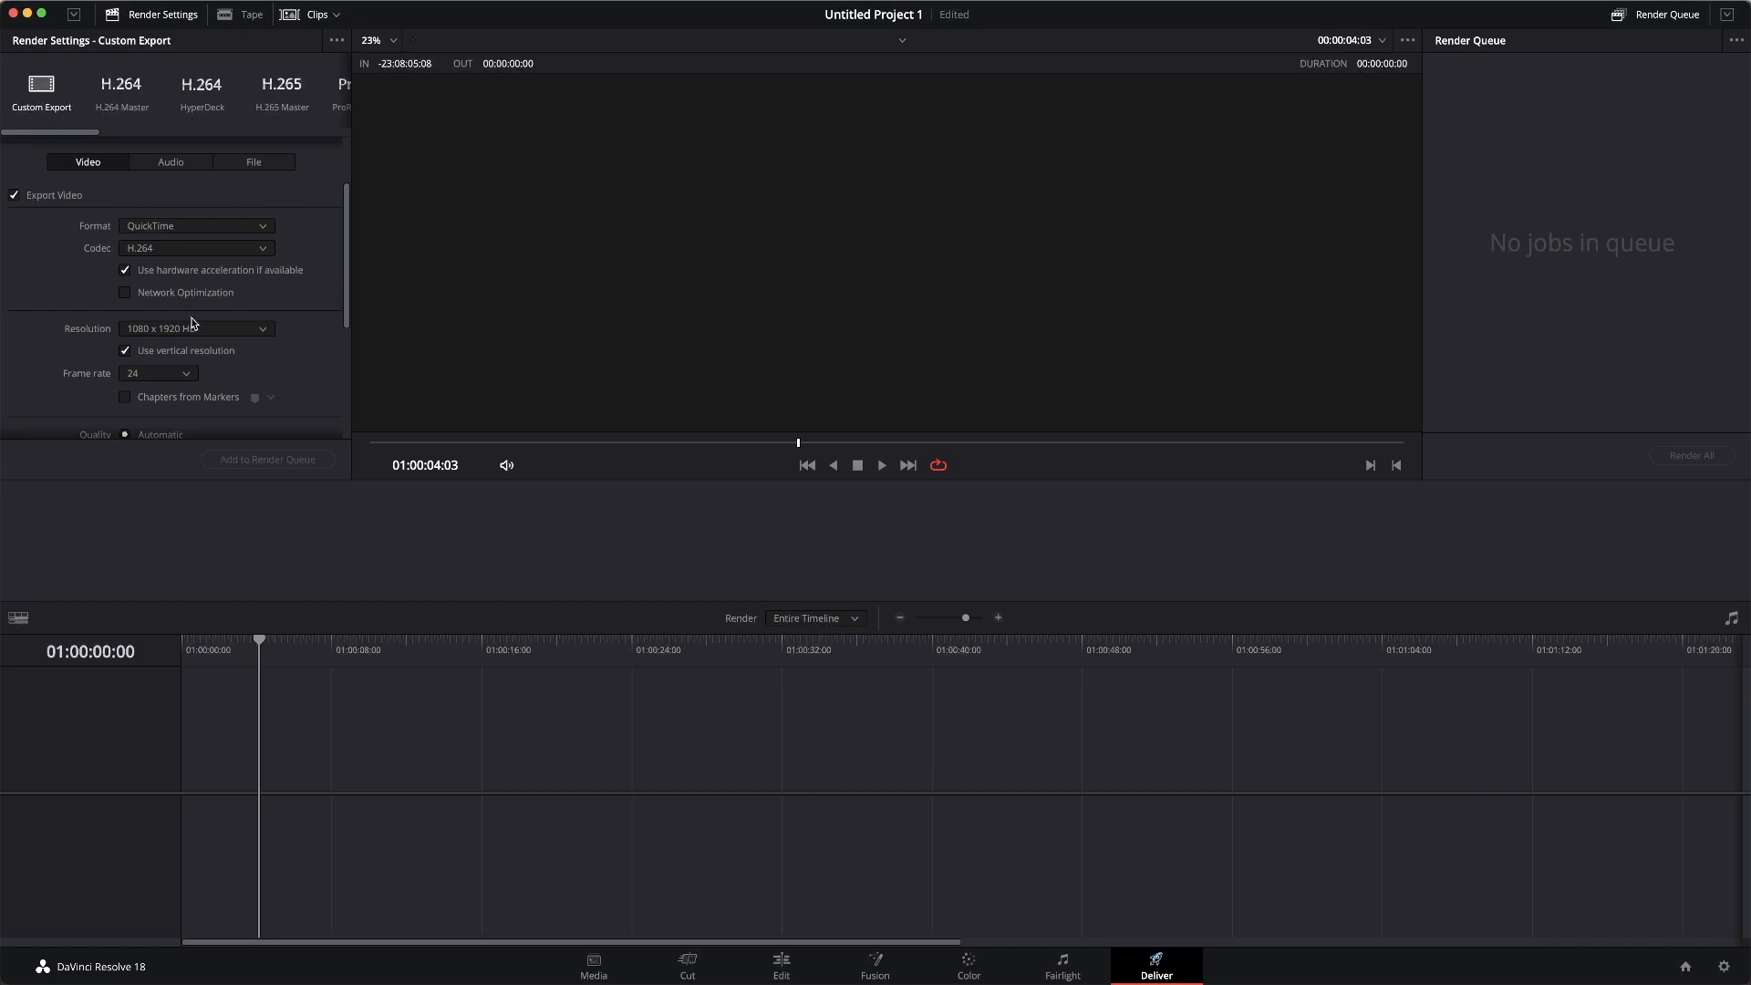
pyautogui.click(125, 353)
pyautogui.click(125, 352)
# Step: Review the custom export's video settings, from format and codec to resolution, frame rate and quality
pyautogui.scroll(4, 167, 352)
pyautogui.scroll(-5, 169, 354)
pyautogui.scroll(-4, 167, 354)
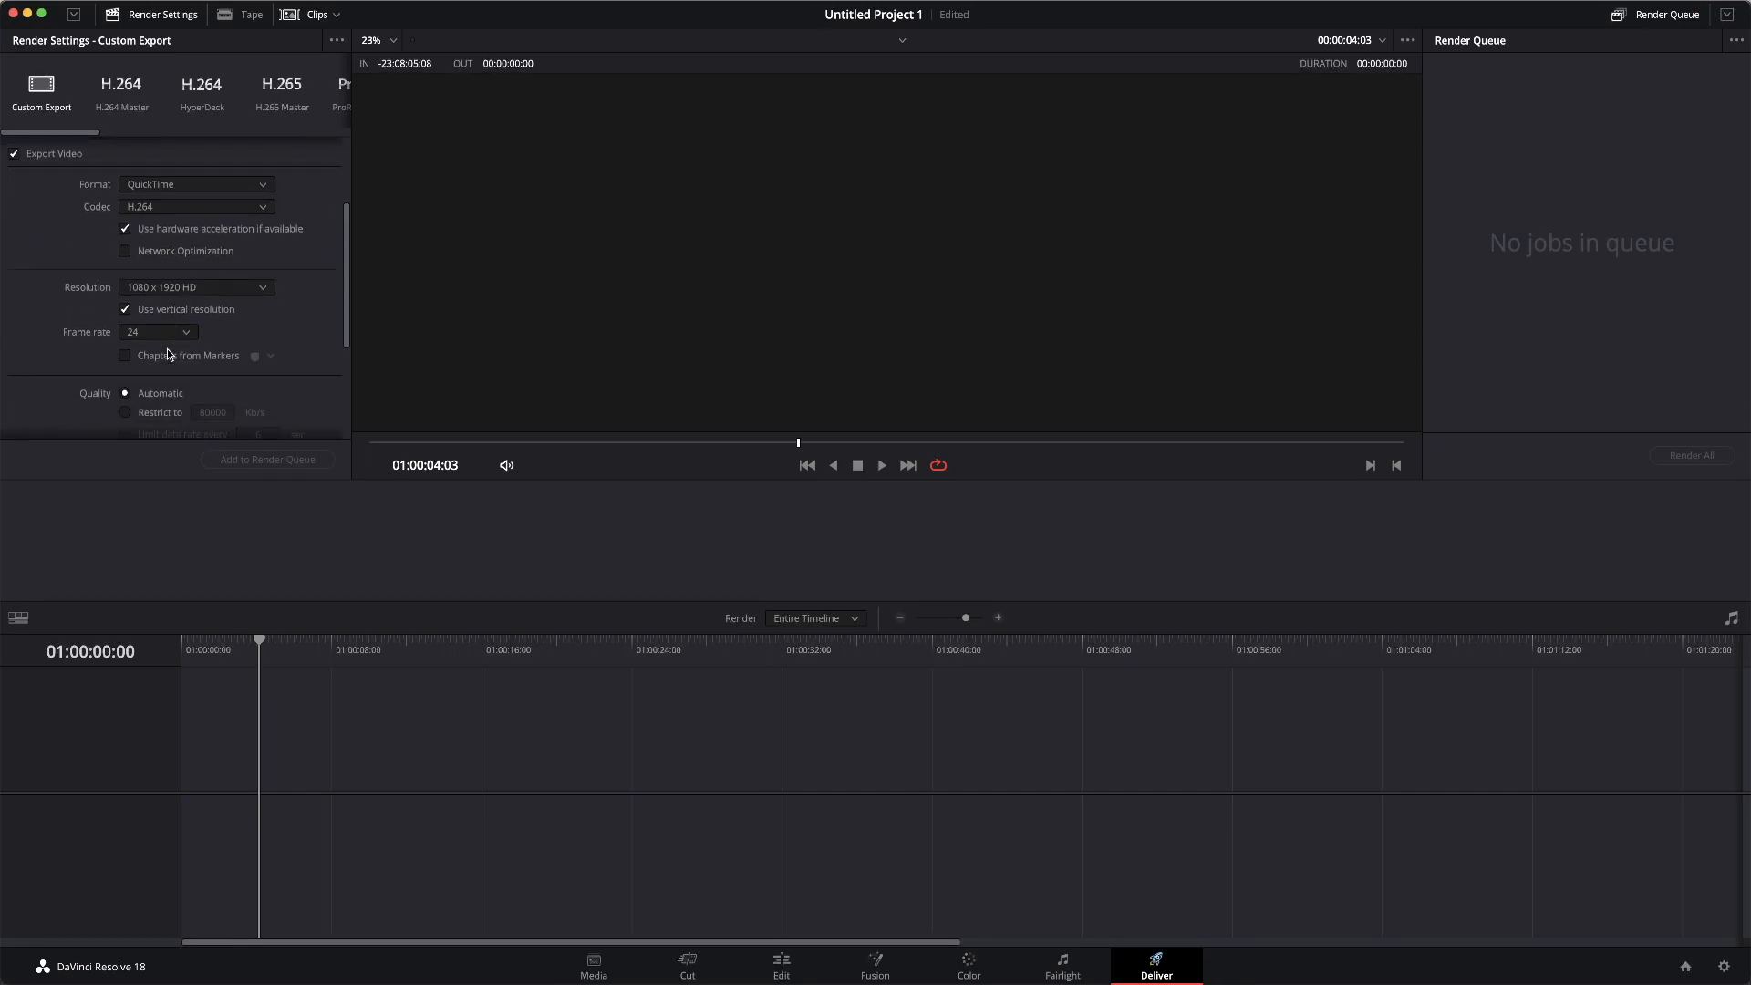
pyautogui.scroll(8, 169, 354)
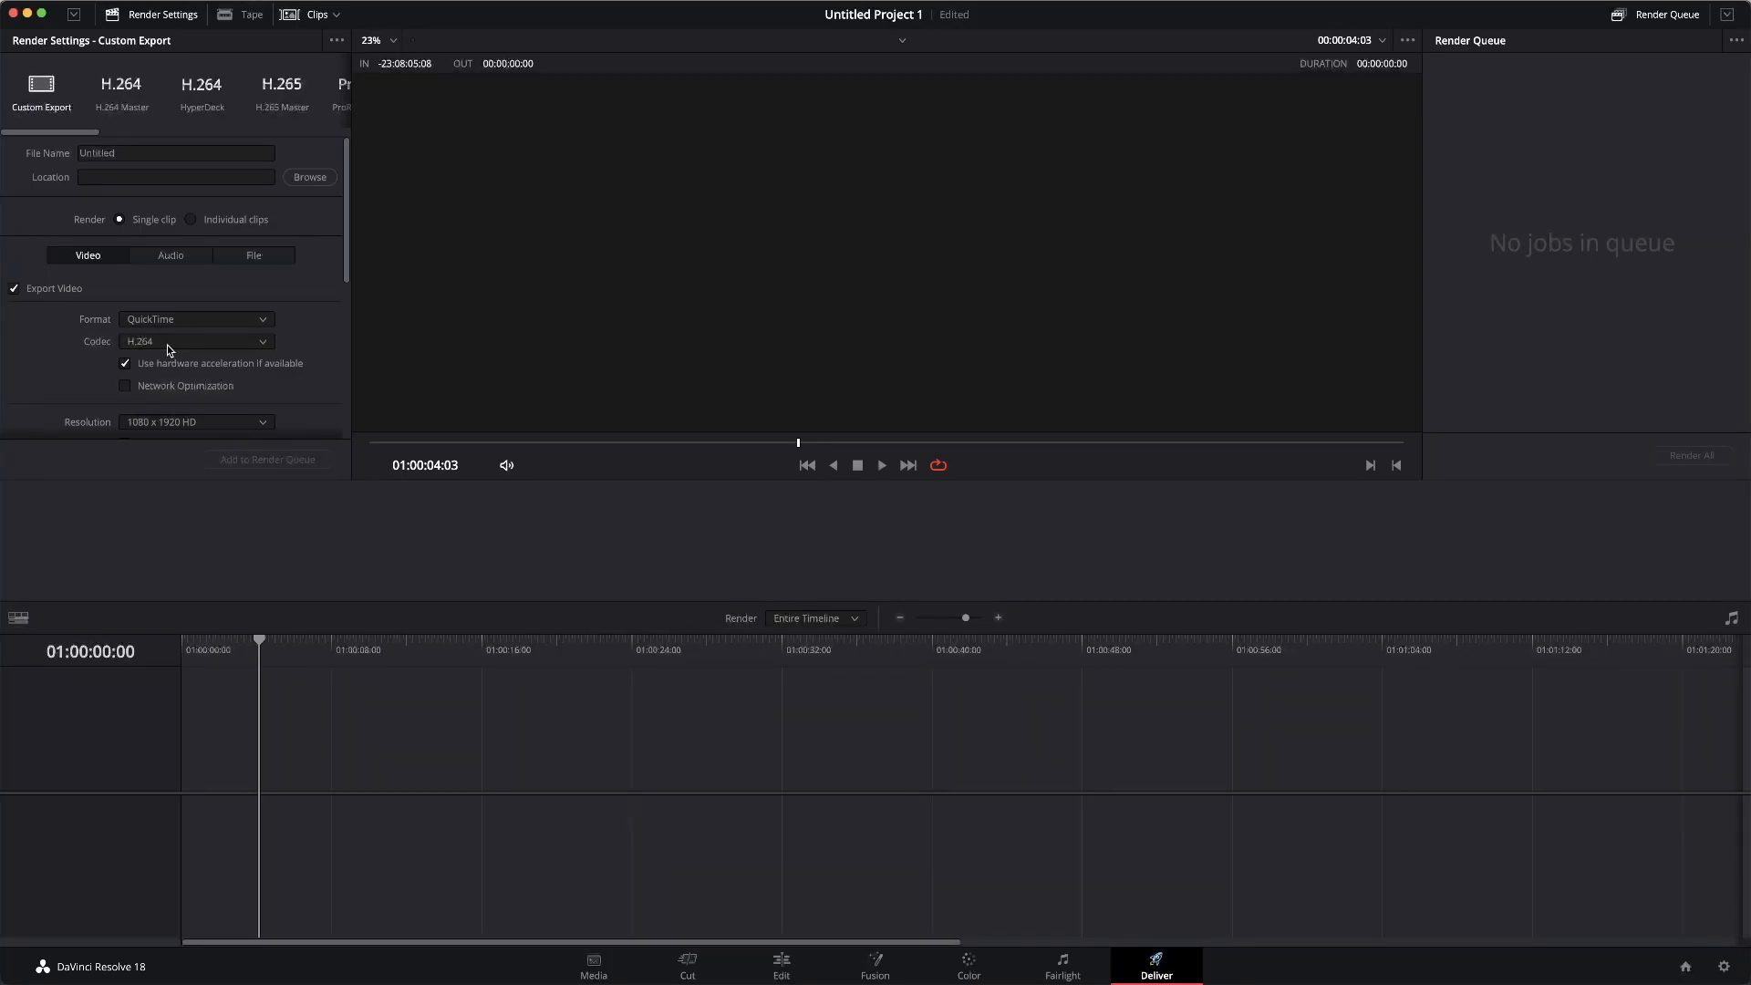
pyautogui.scroll(-1, 167, 345)
pyautogui.scroll(1, 167, 348)
pyautogui.scroll(-10, 167, 343)
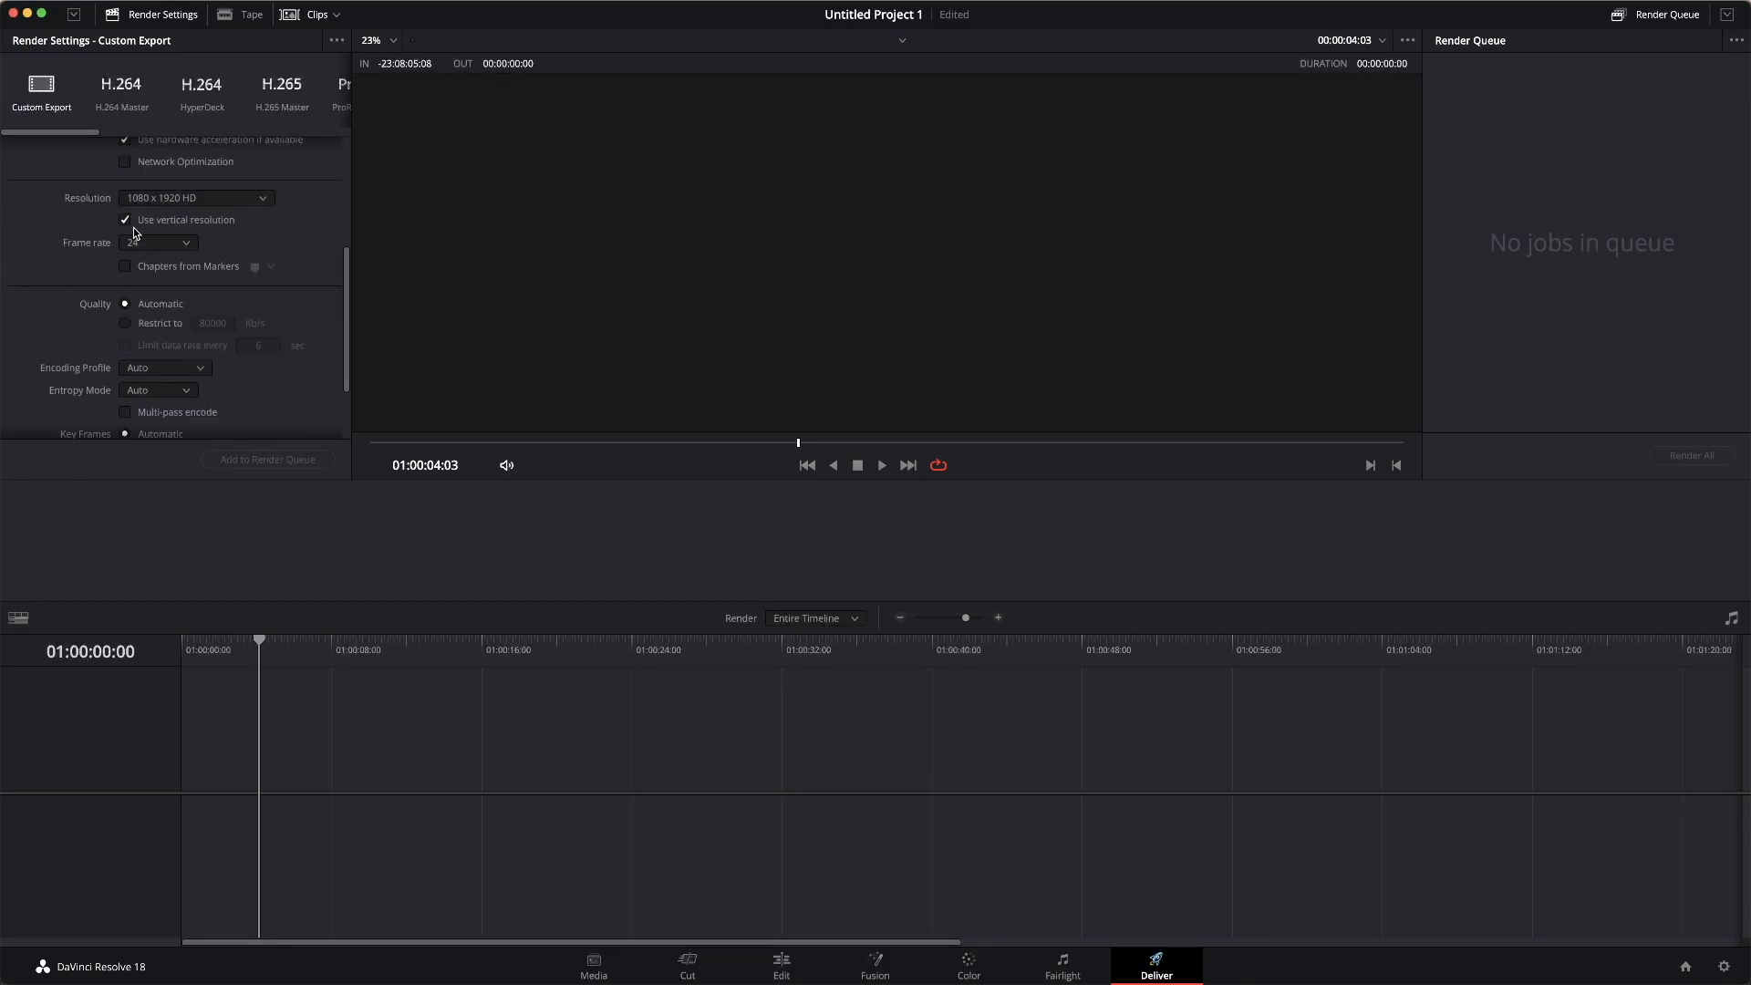